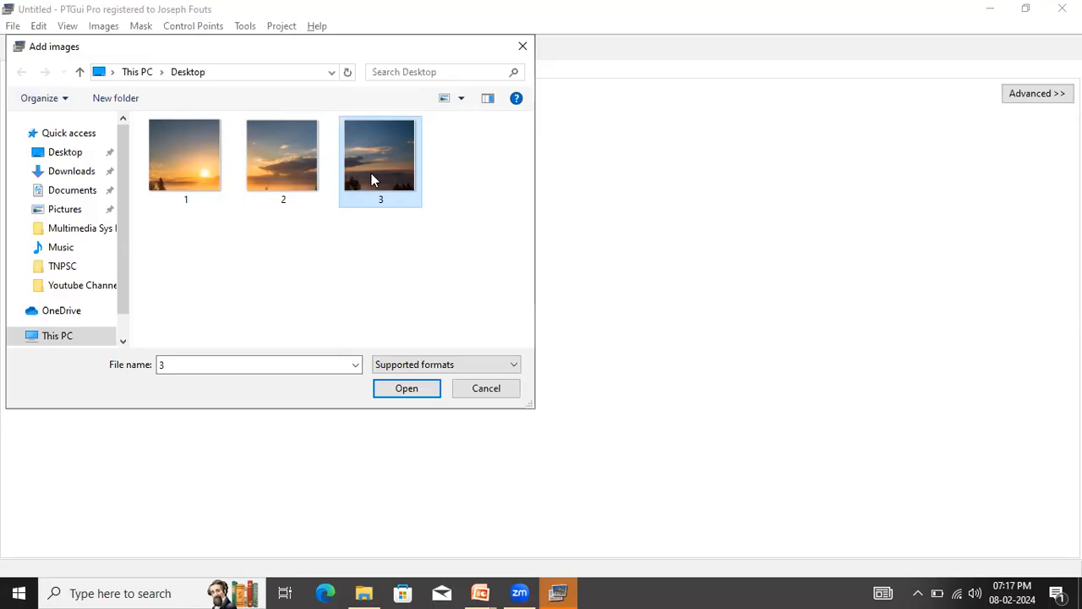
Load images 2 and 3 from the Desktop folder into the project
left_click(292, 172)
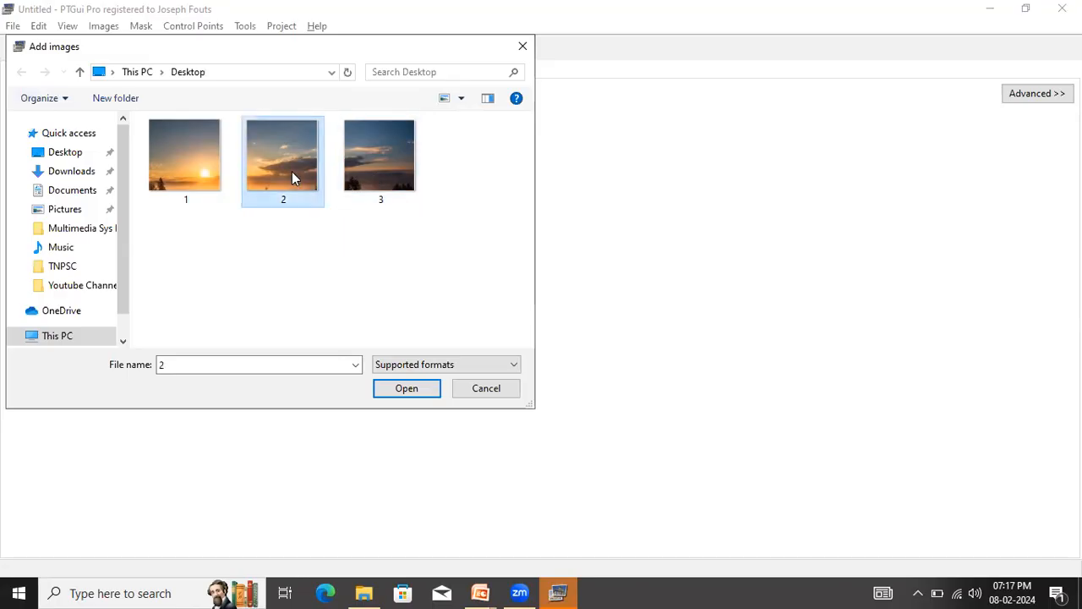
left_click(365, 176)
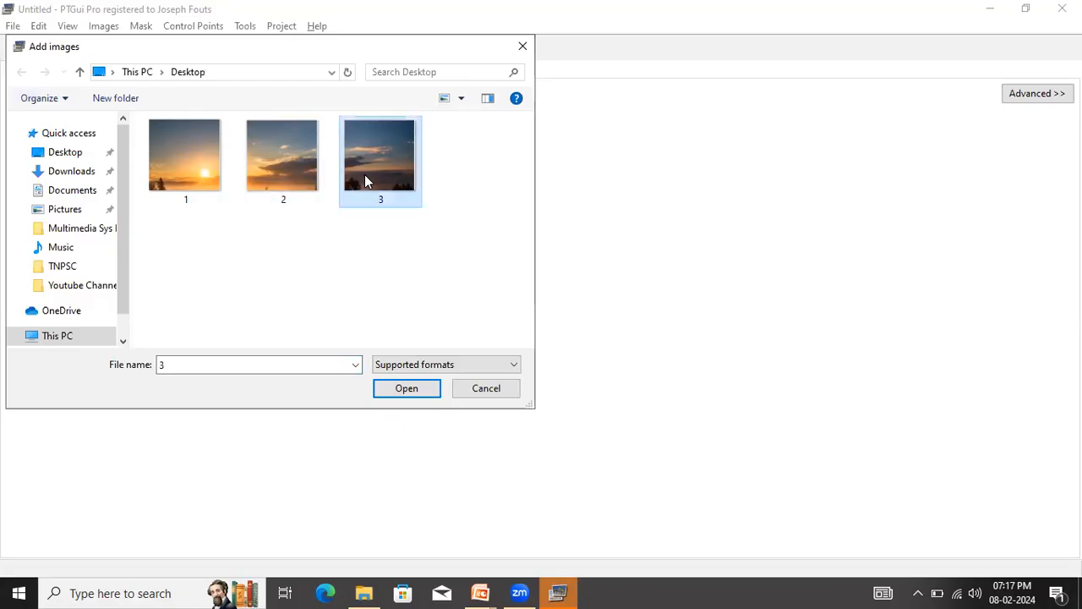
left_click(290, 173)
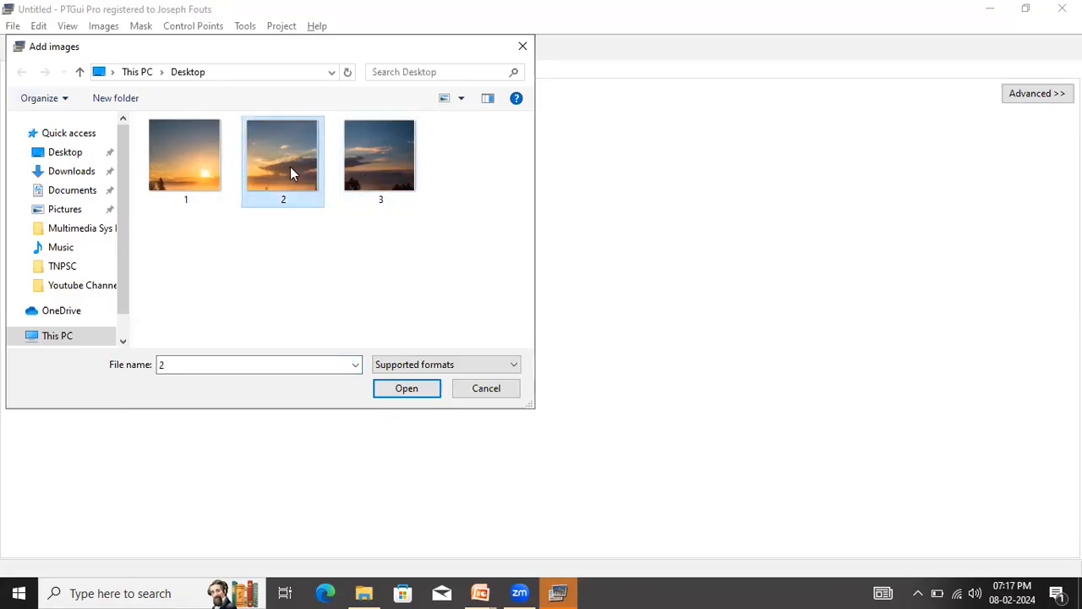
left_click(352, 172, "ctrl")
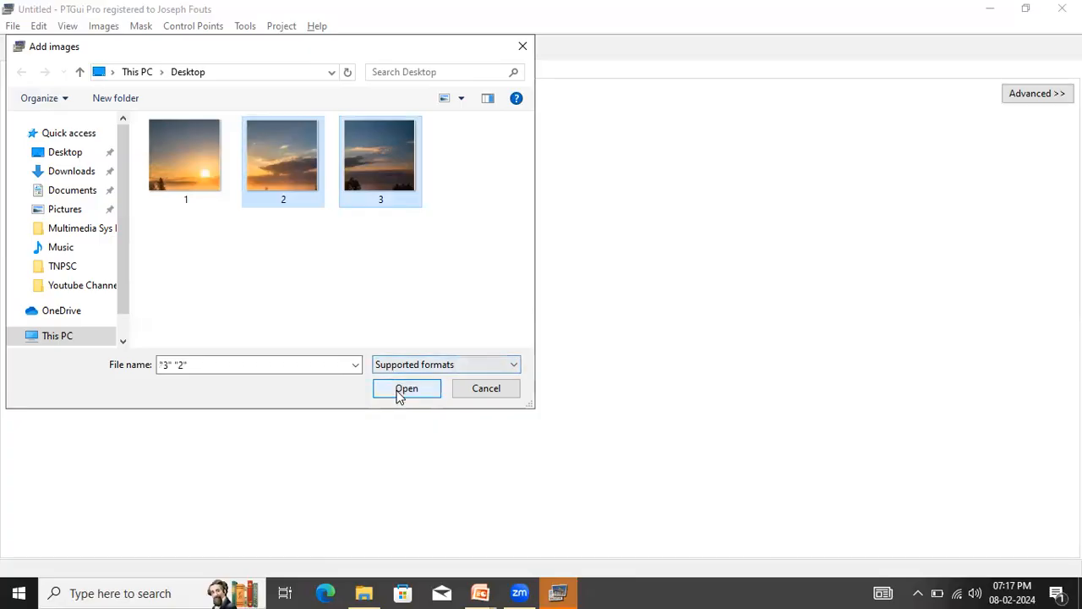
left_click(401, 393)
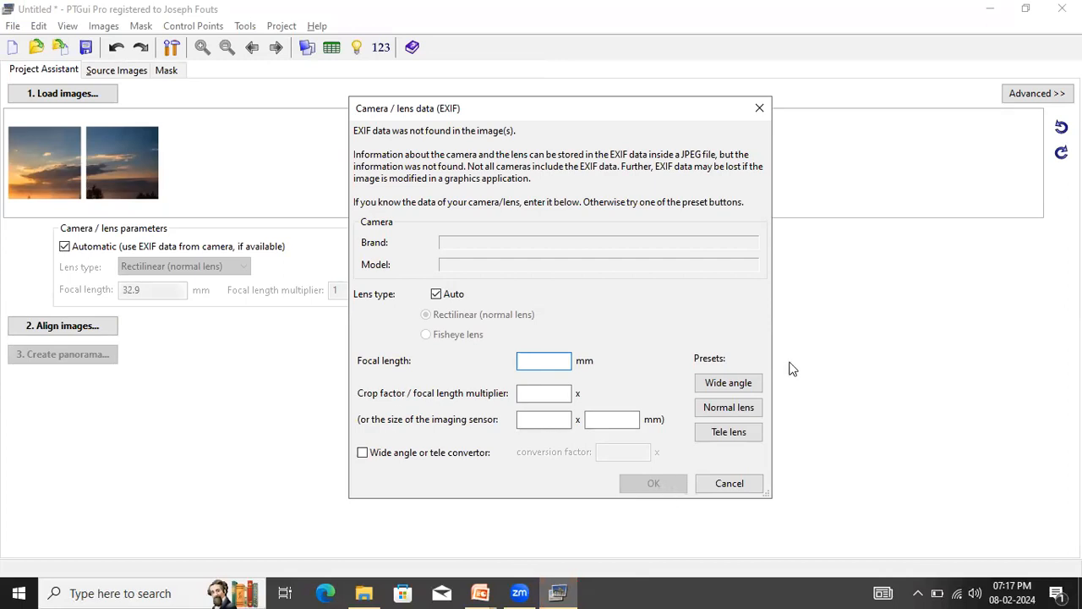
Apply the Normal lens preset with a 50 mm focal length and a 1x crop factor to the loaded images
left_click(729, 412)
left_click(729, 383)
left_click(729, 430)
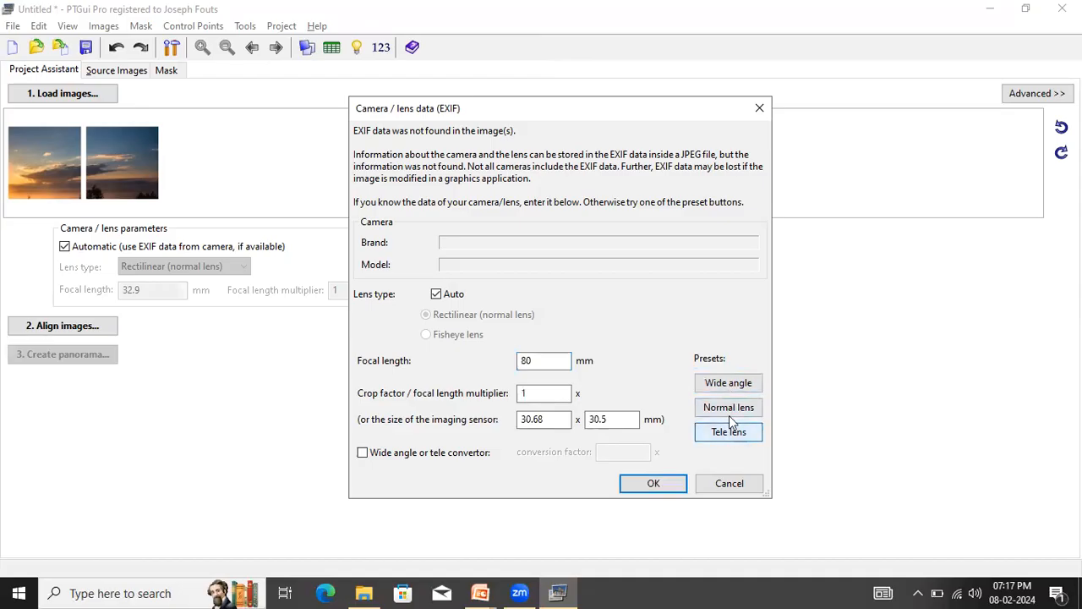
left_click(729, 408)
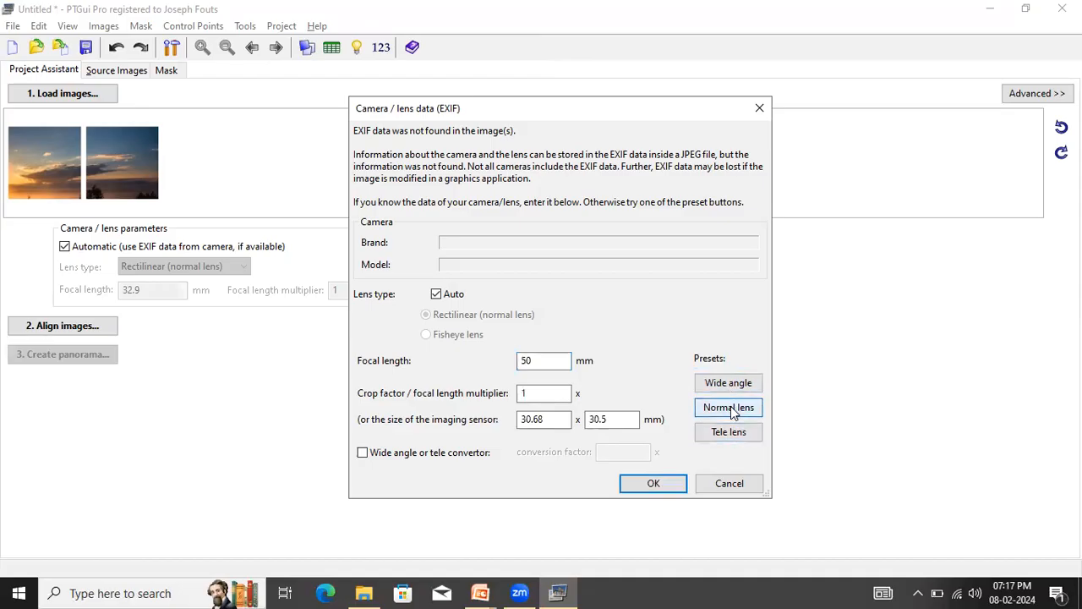
left_click(653, 489)
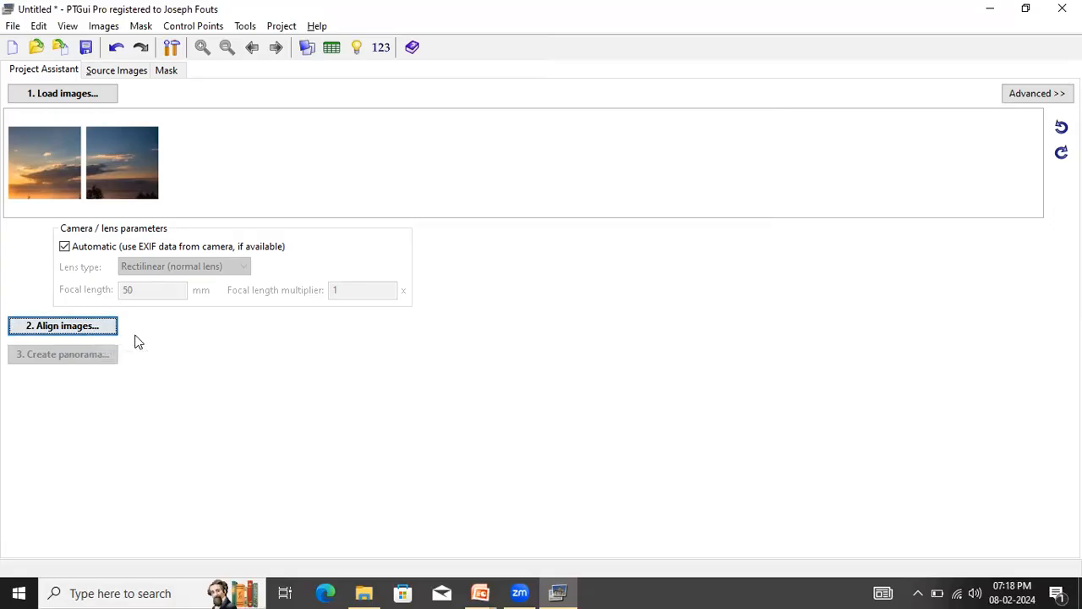
Align the images and add a manual control point matching the cloud at image 0's right edge to image 1's left edge
left_click(93, 330)
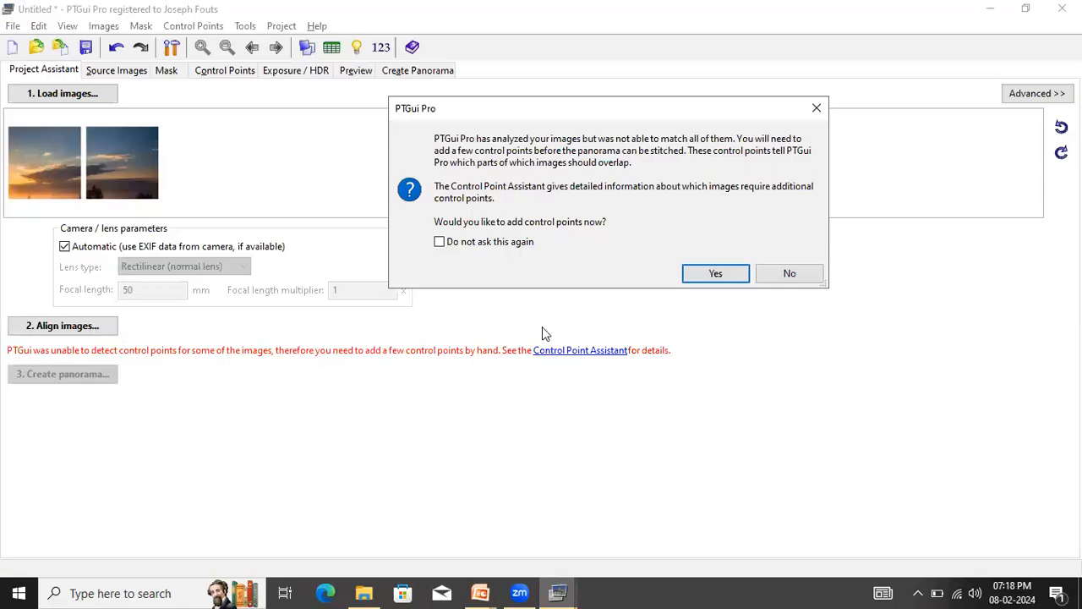
left_click(704, 276)
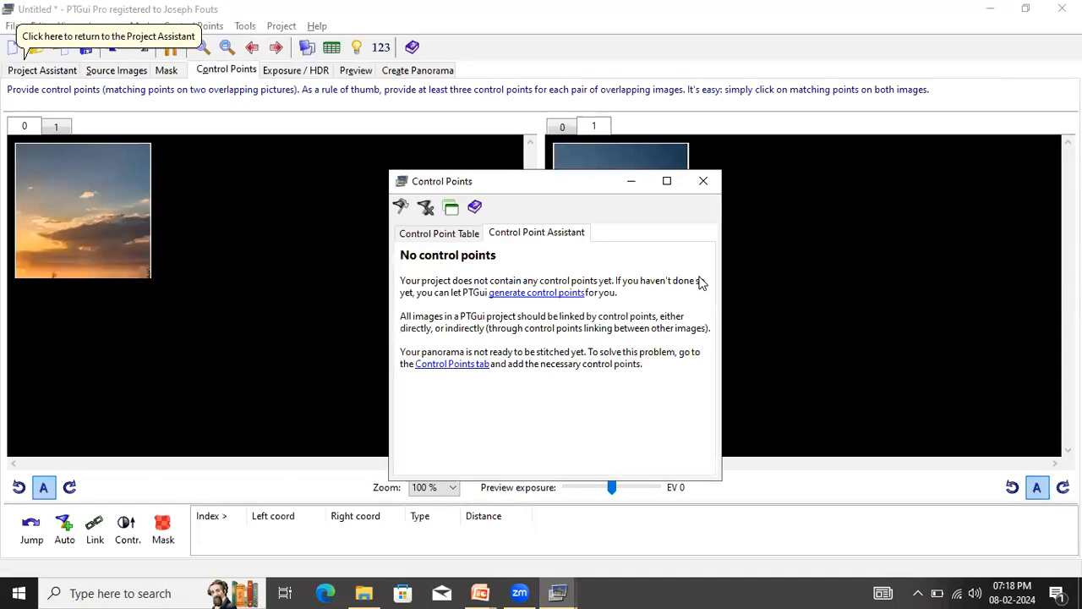
left_click(703, 181)
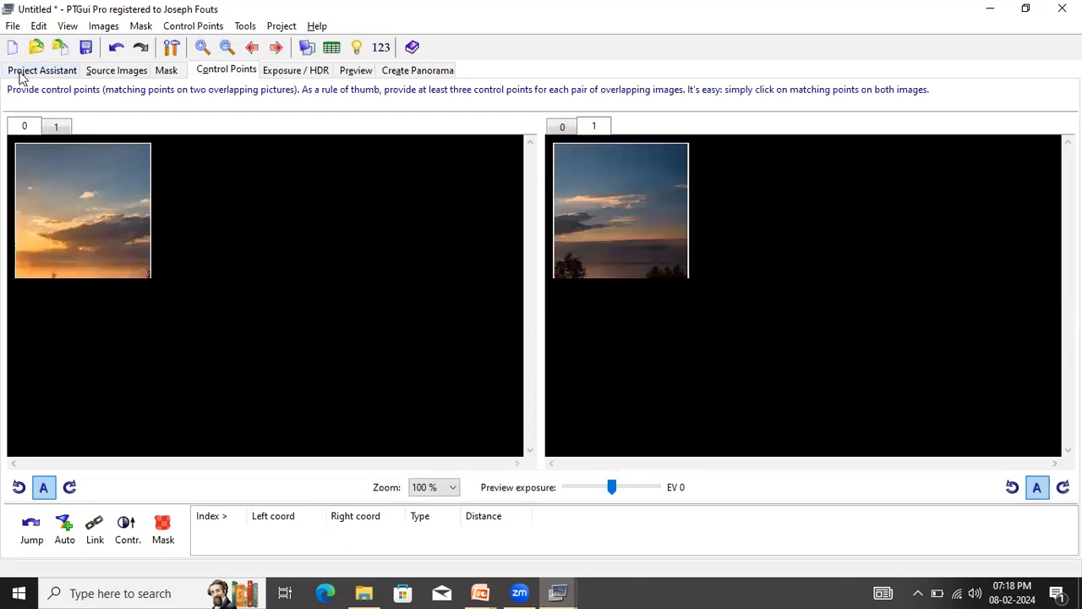
left_click(146, 228)
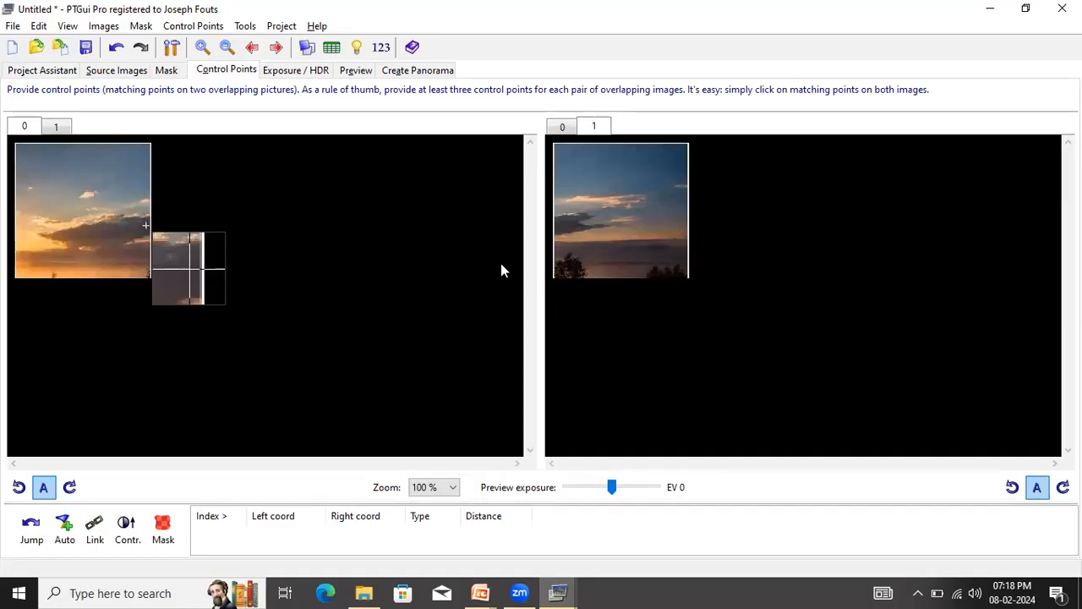
left_click(558, 222)
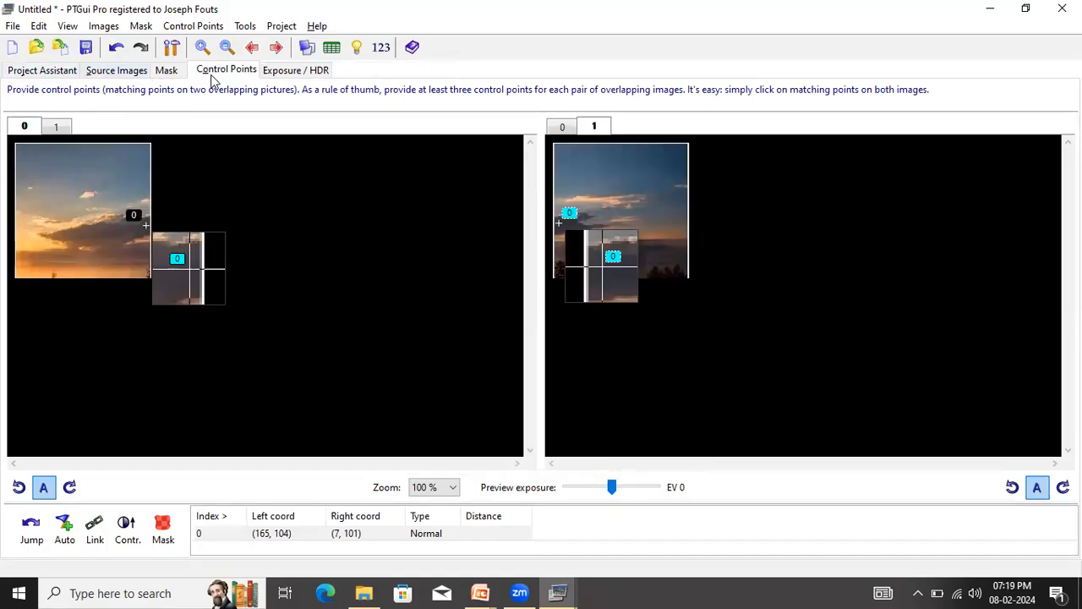
Optimize the project from the Project Assistant, re-initializing it and accepting the optimizer's changes
left_click(54, 74)
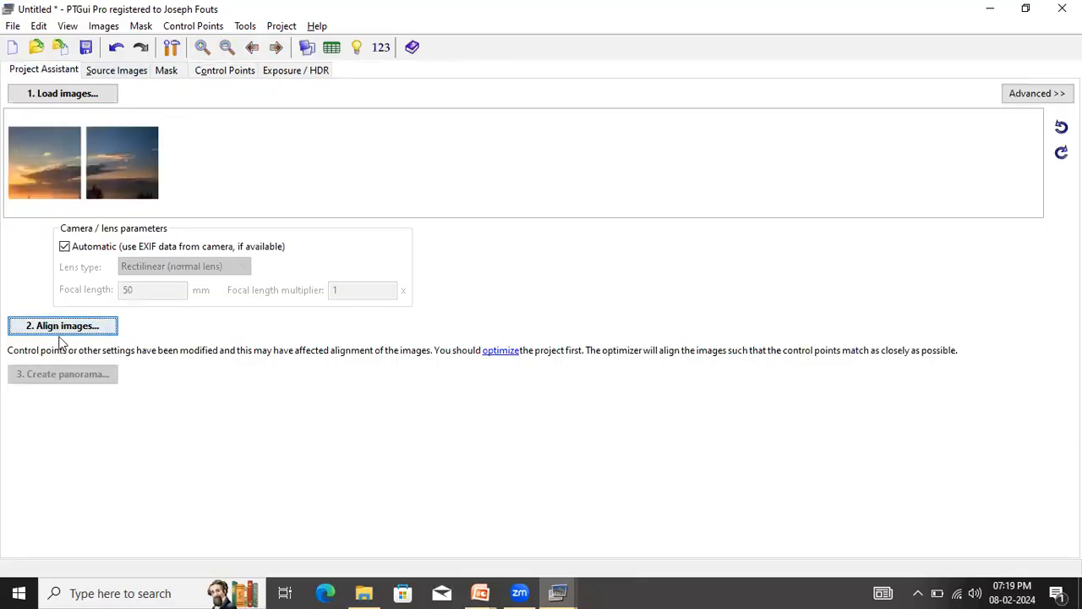
left_click(500, 353)
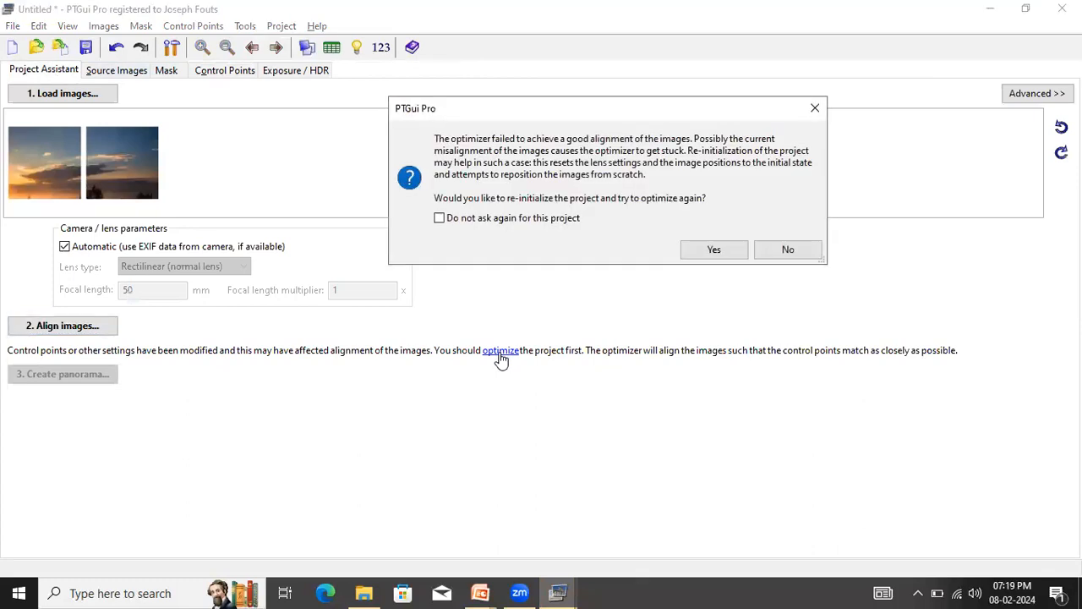
left_click(713, 252)
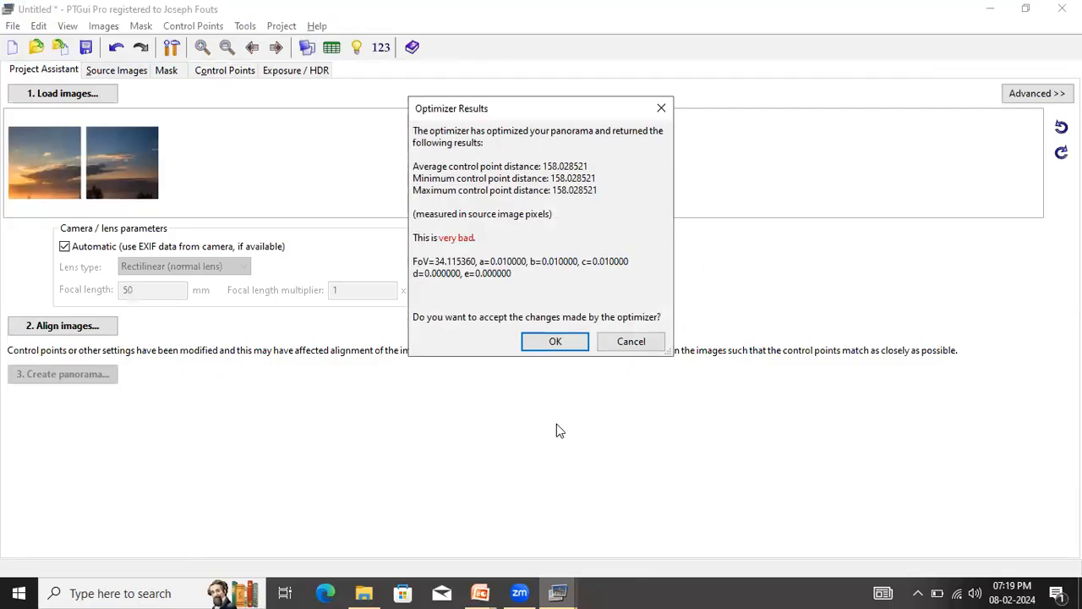
left_click(551, 341)
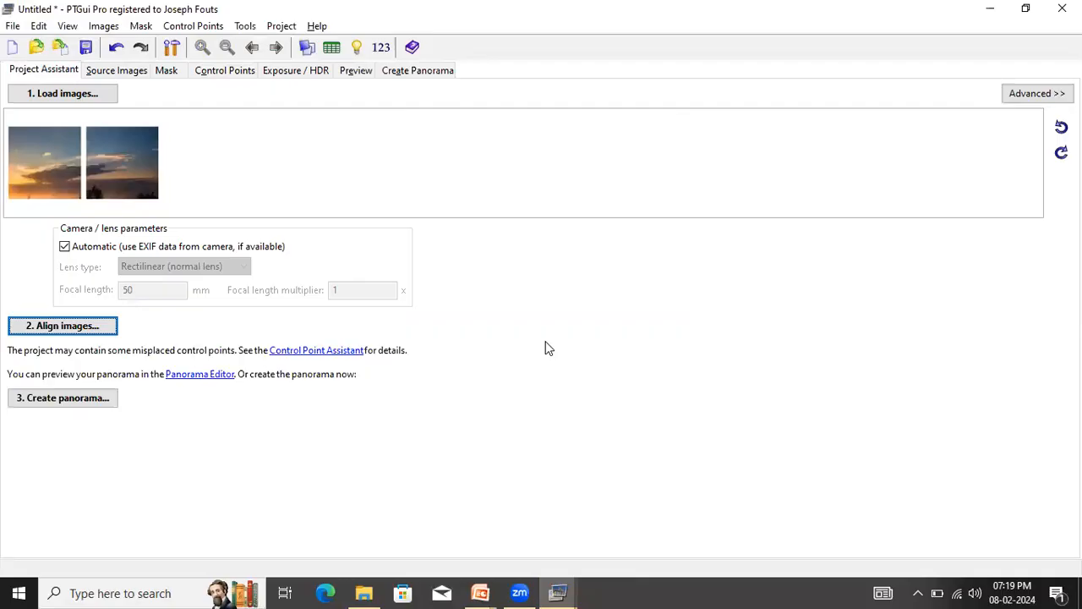
Open the Panorama Editor, switch to editing individual images, and view images 0 and 1 in turn
left_click(197, 380)
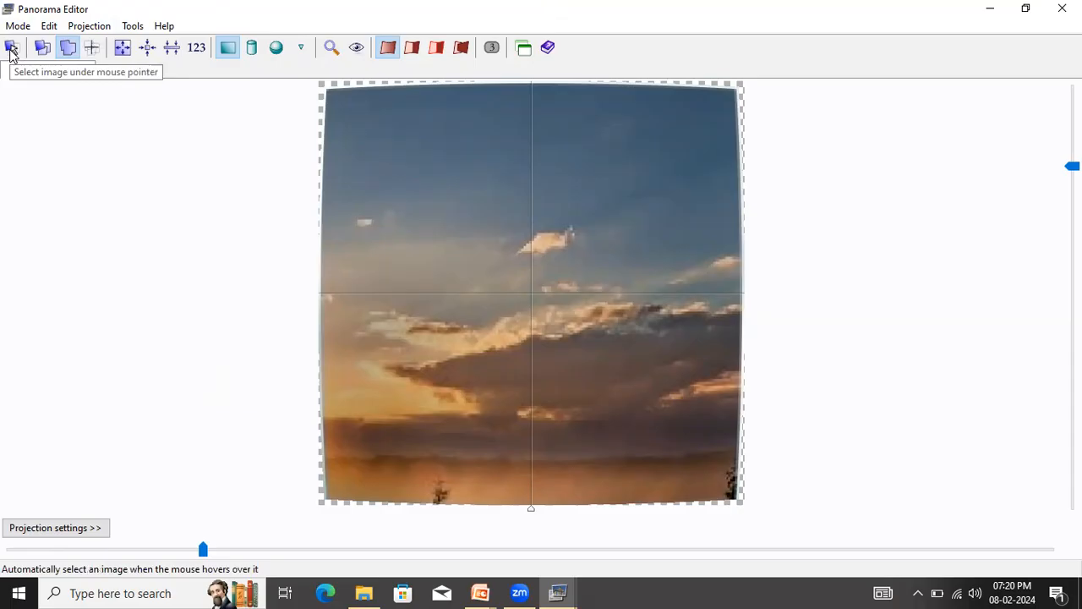
left_click(68, 49)
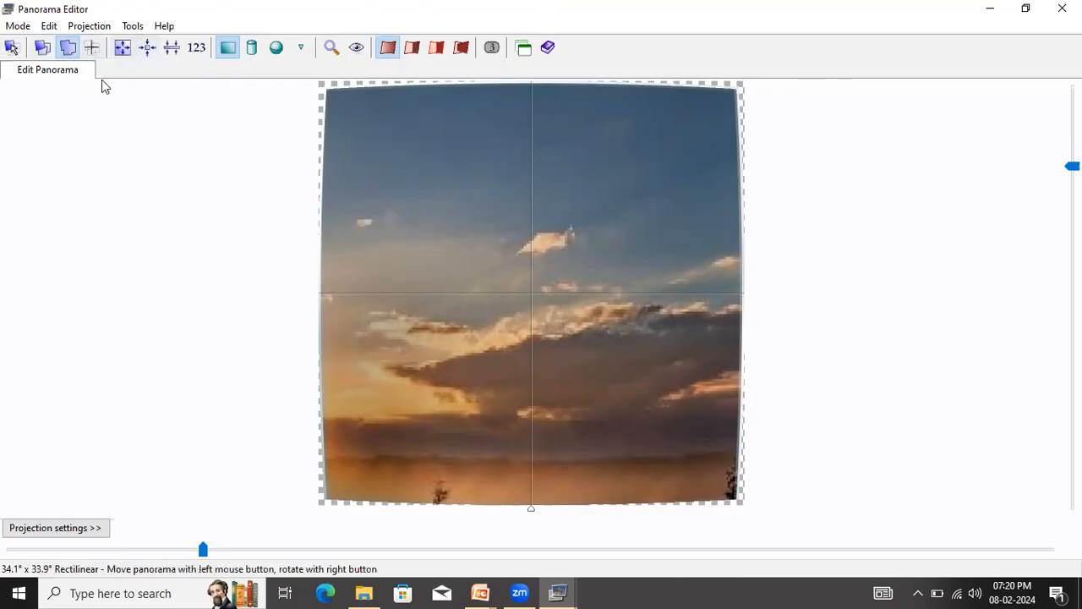
left_click(43, 49)
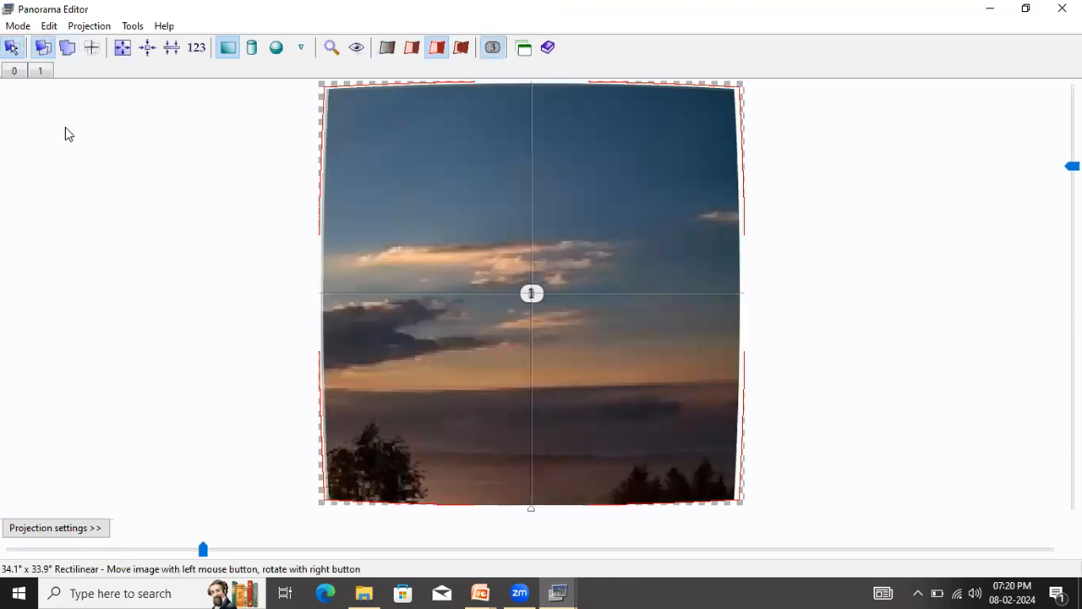
left_click(13, 71)
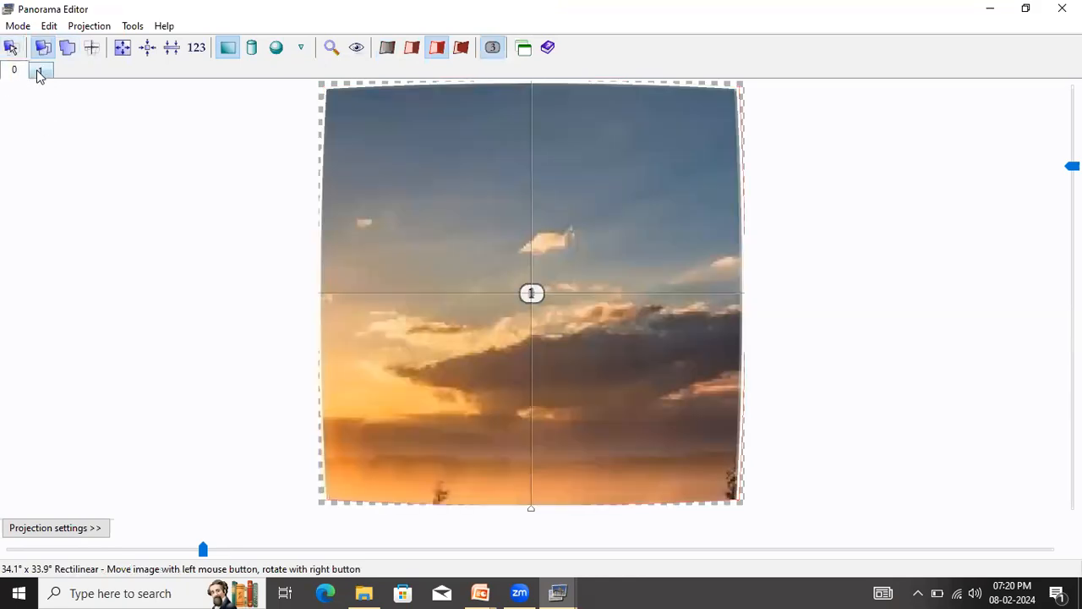
left_click(40, 73)
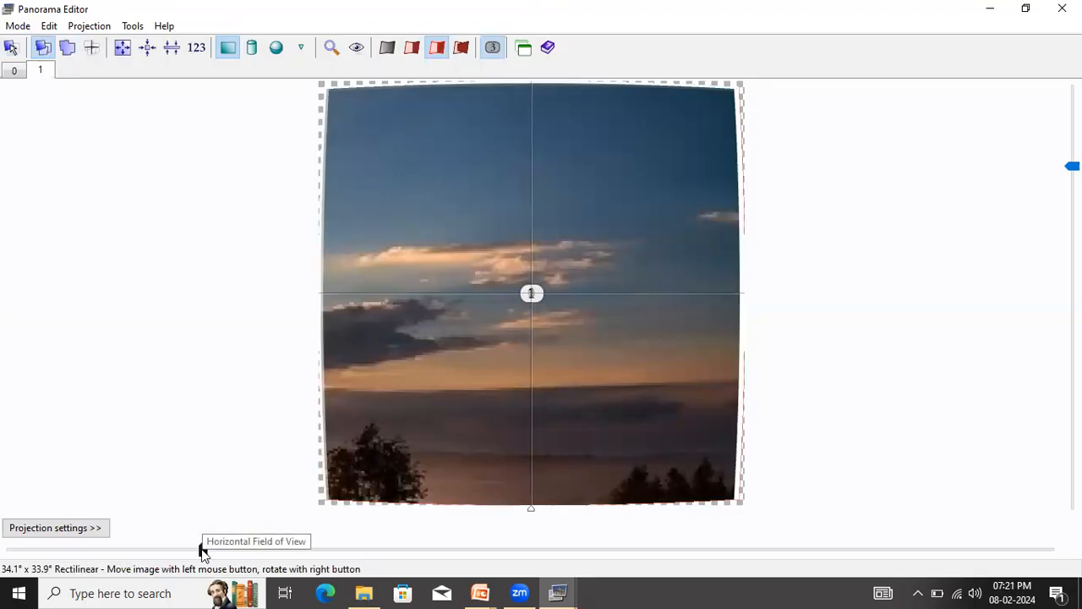
Widen the panorama's horizontal field of view to 68° and move image 0 into the left half of the canvas
left_click_drag(202, 550, 404, 550)
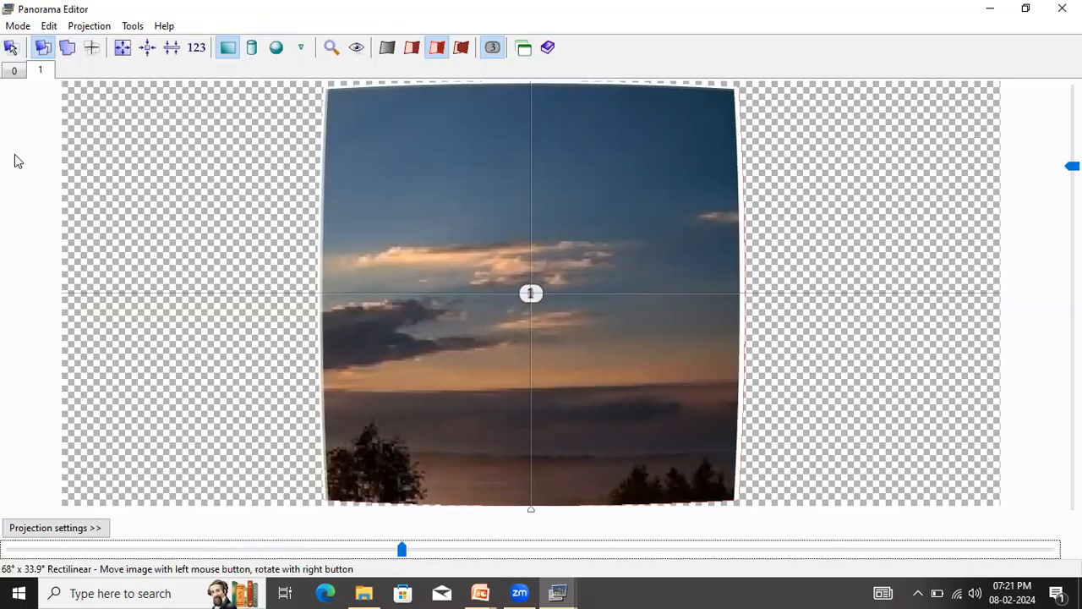
left_click(14, 72)
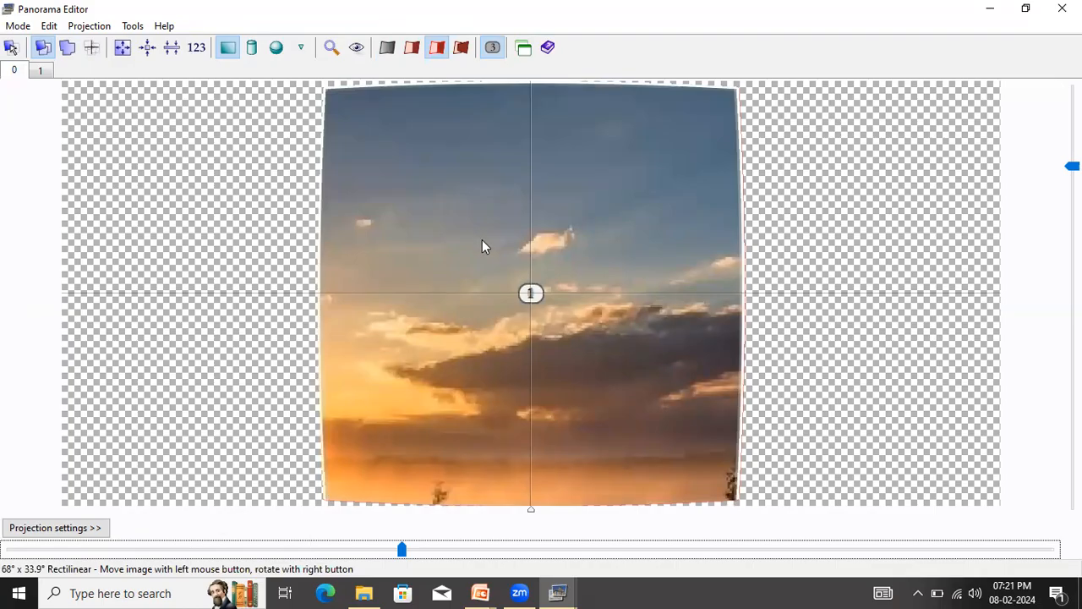
mouse_move(483, 244)
left_mouse_down()
mouse_move(259, 237)
mouse_move(267, 252)
left_mouse_up()
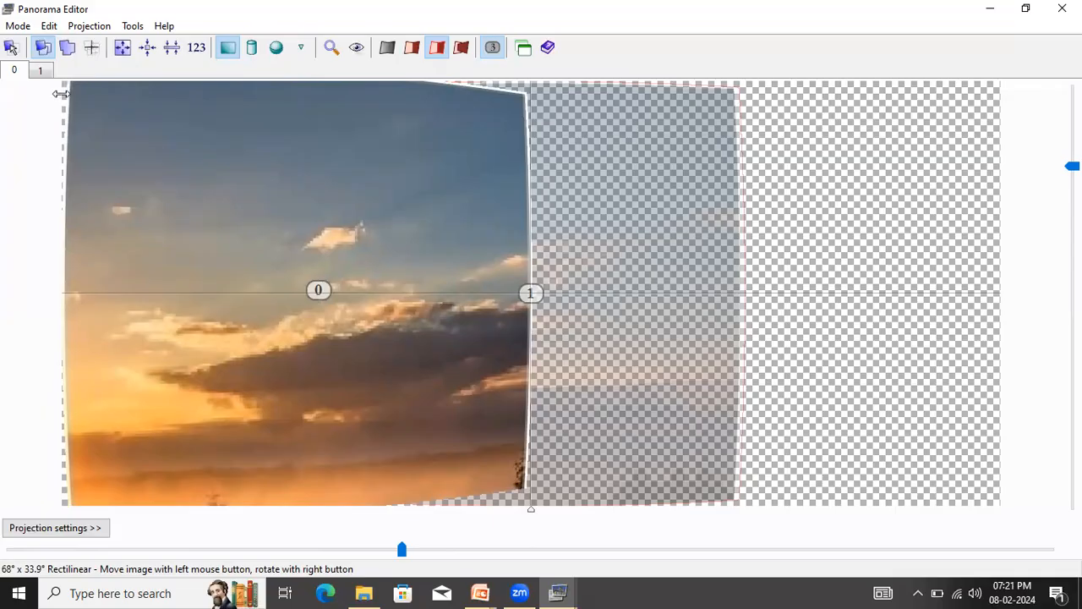
Move image 1 into the right half so it meets image 0's edge, and return to whole-panorama editing
left_click(40, 71)
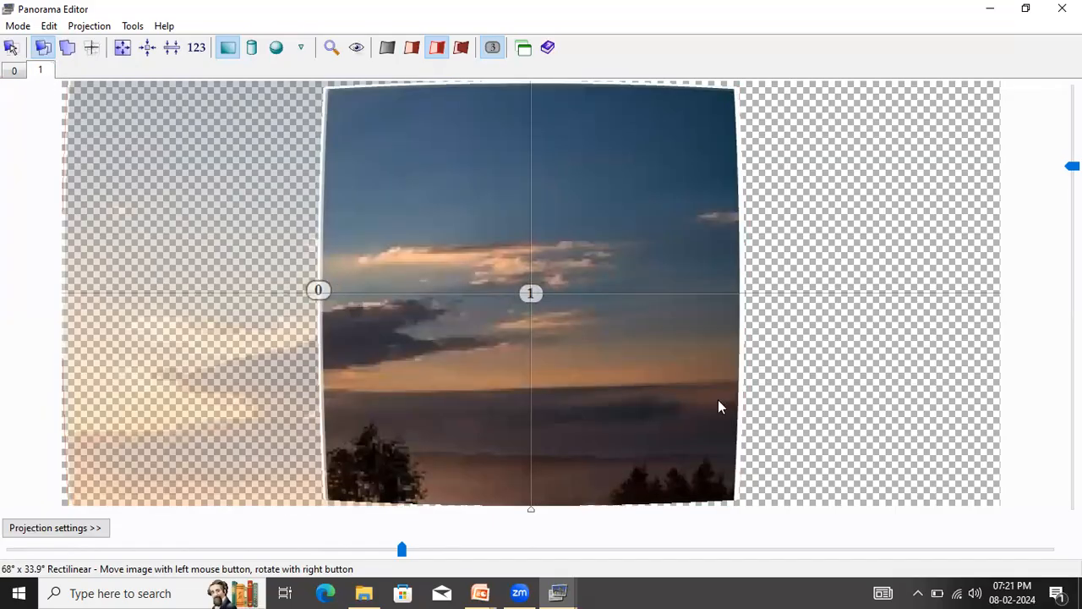
left_click_drag(637, 312, 843, 312)
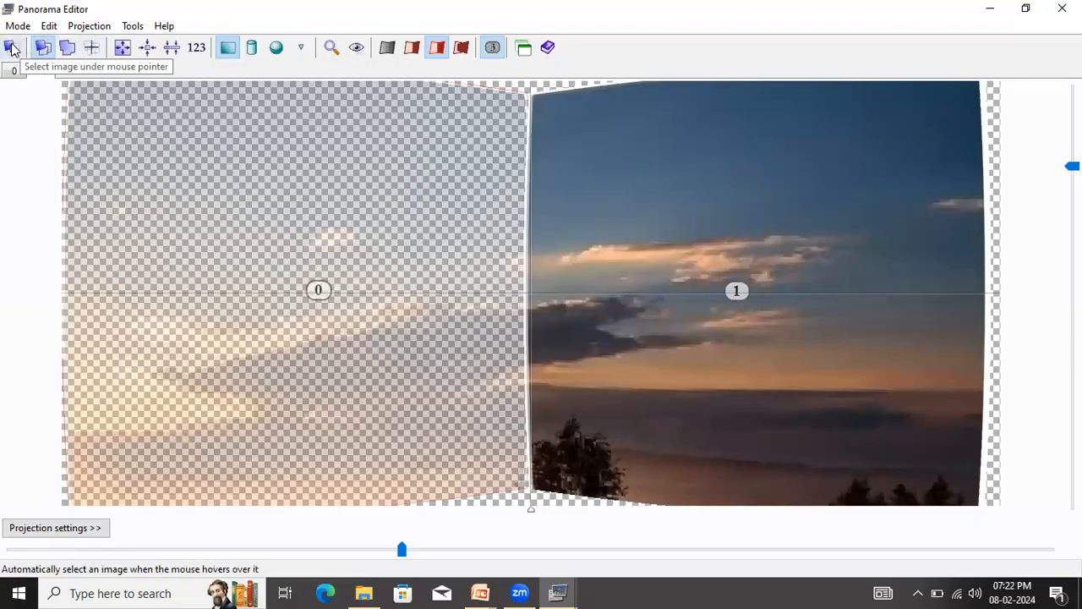
left_click(69, 51)
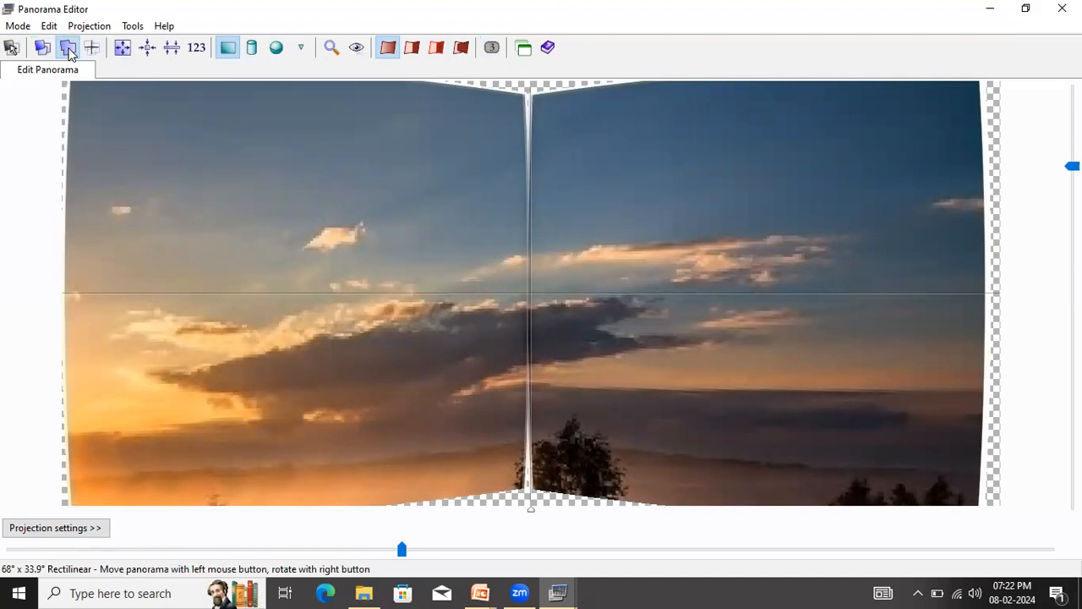
left_click(70, 50)
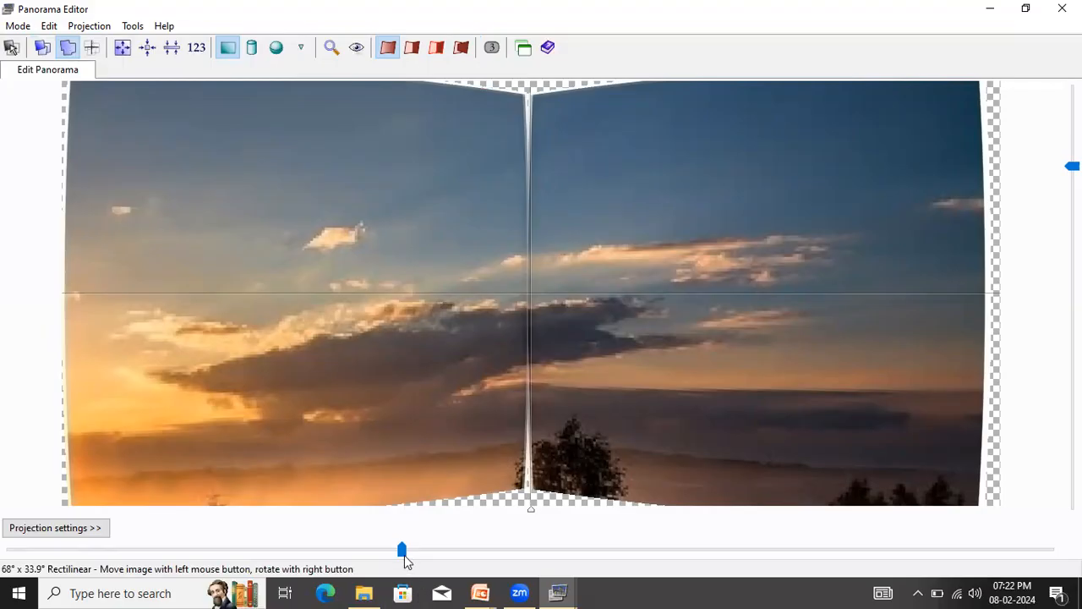
Crop the panorama's empty borders by reducing the field of view to 54° horizontally and 25° vertically
left_click_drag(402, 550, 353, 548)
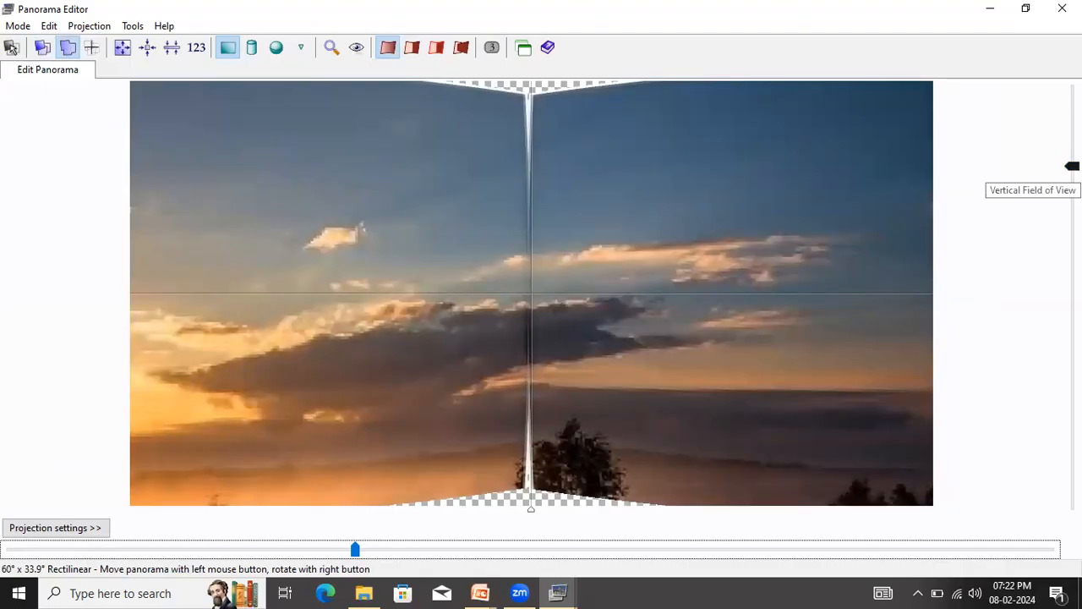
mouse_move(1072, 166)
left_mouse_down()
mouse_move(1073, 180)
mouse_move(1072, 145)
left_mouse_up()
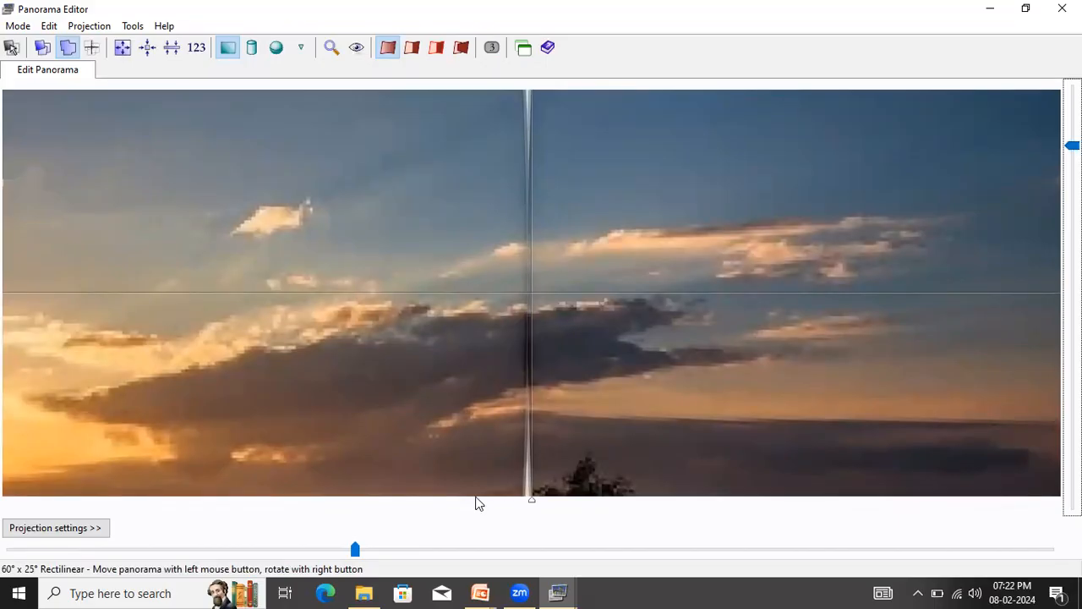
left_click_drag(354, 549, 320, 551)
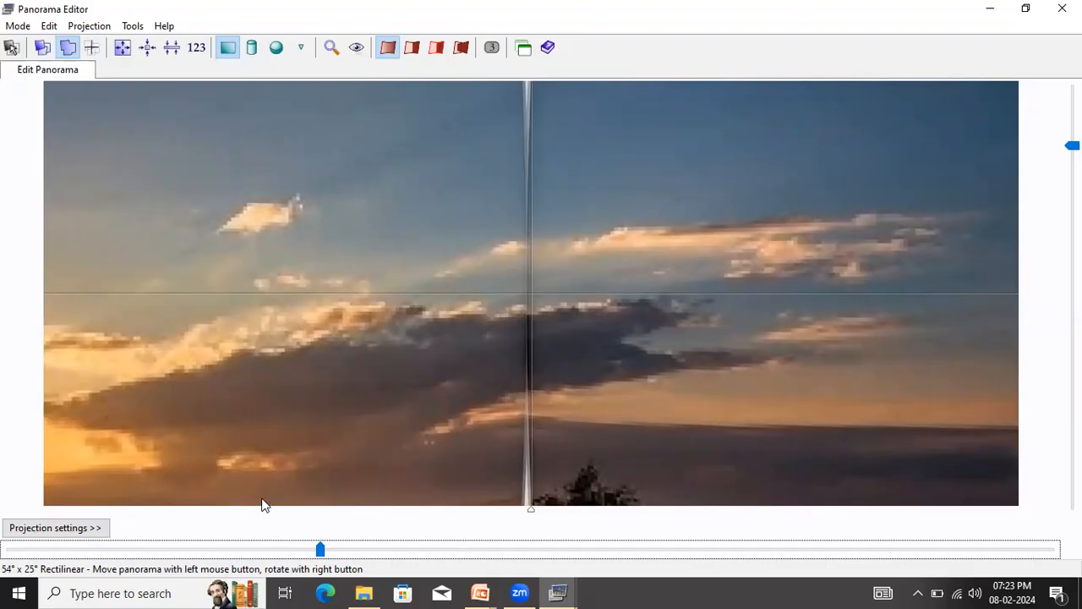
Nudge image 0 slightly right to close the seam with image 1, and return to whole-panorama editing
left_click(38, 52)
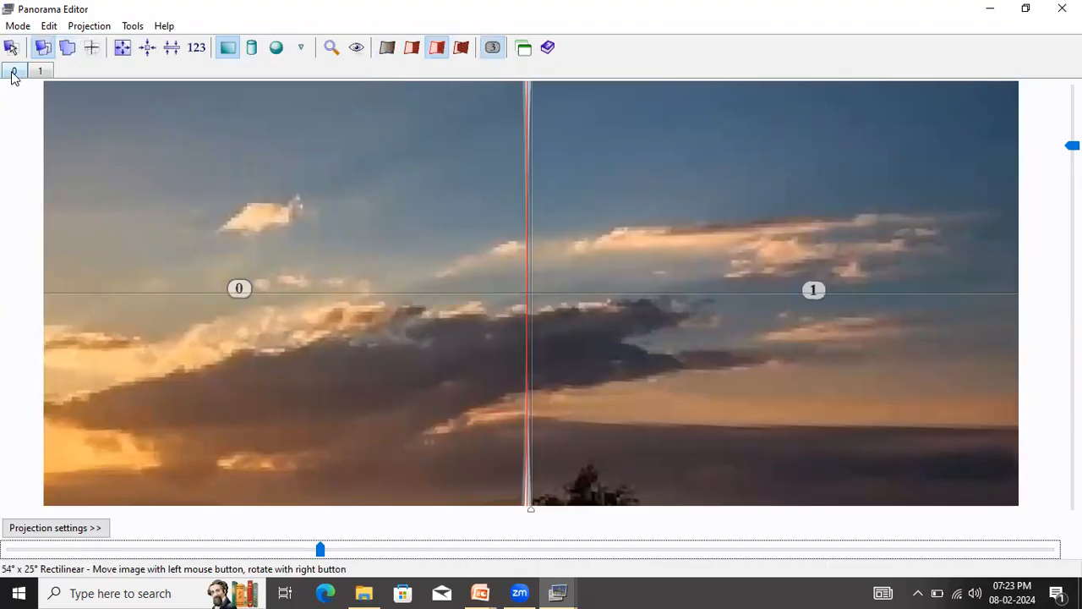
left_click(12, 70)
left_click_drag(176, 214, 181, 215)
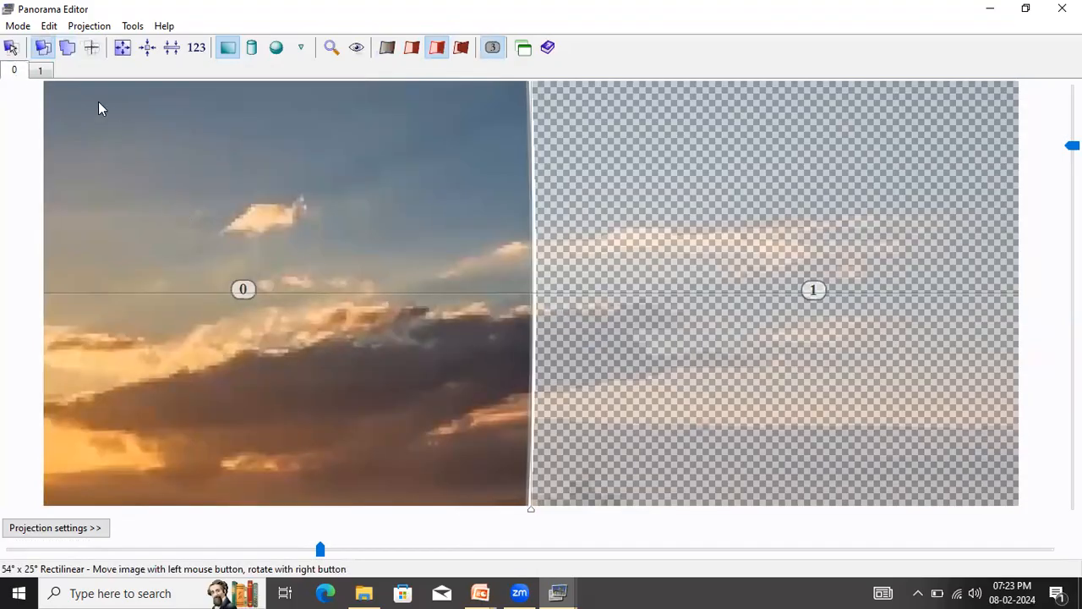
left_click(69, 49)
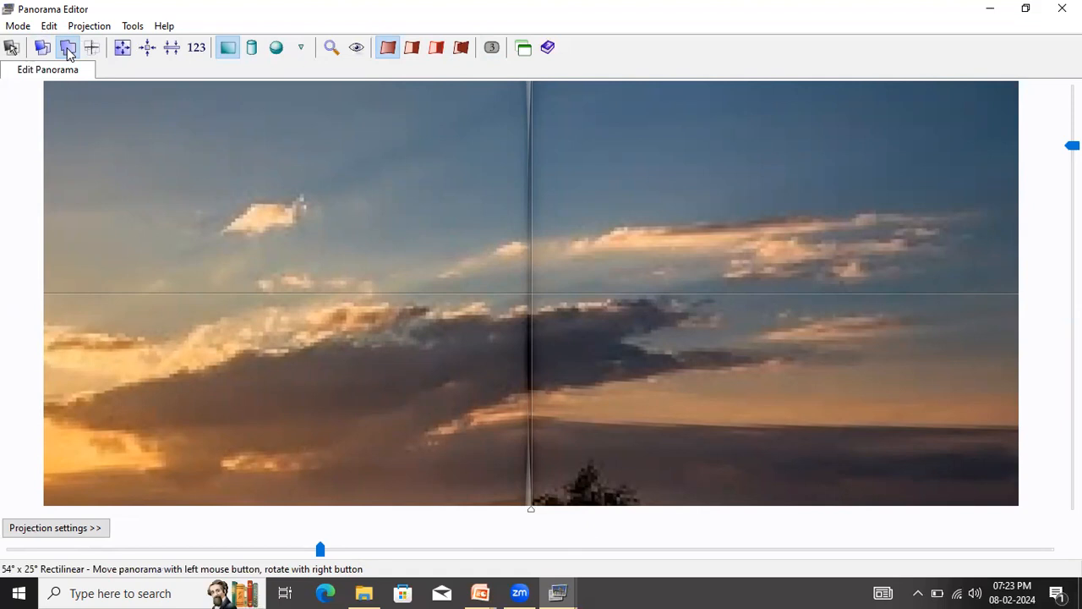
Close the Panorama Editor, run the optimizer on the modified project and accept its changes
left_click(69, 49)
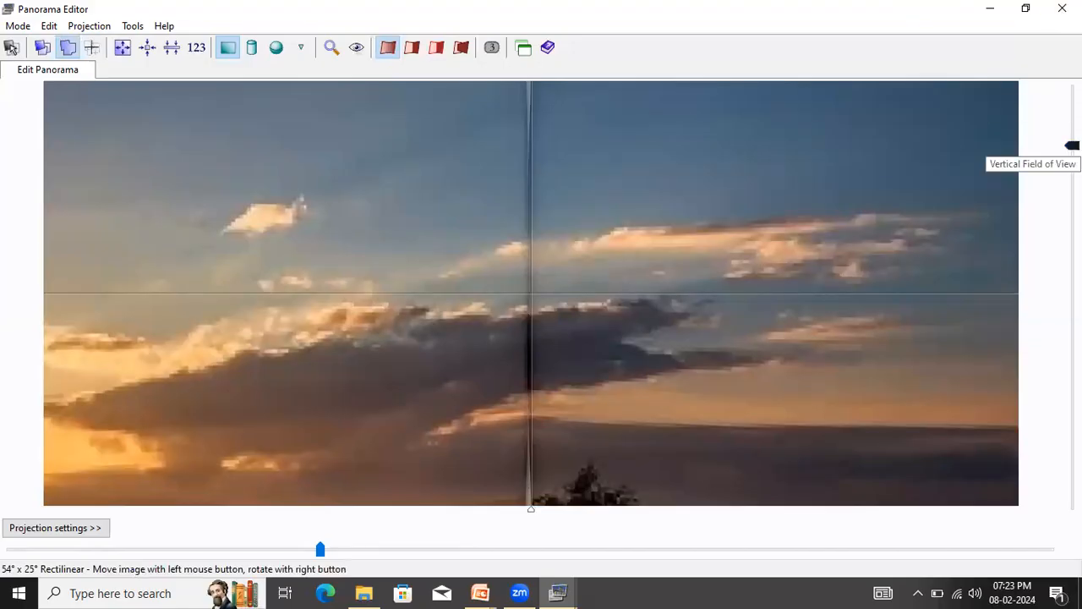
left_click_drag(1073, 145, 1073, 145)
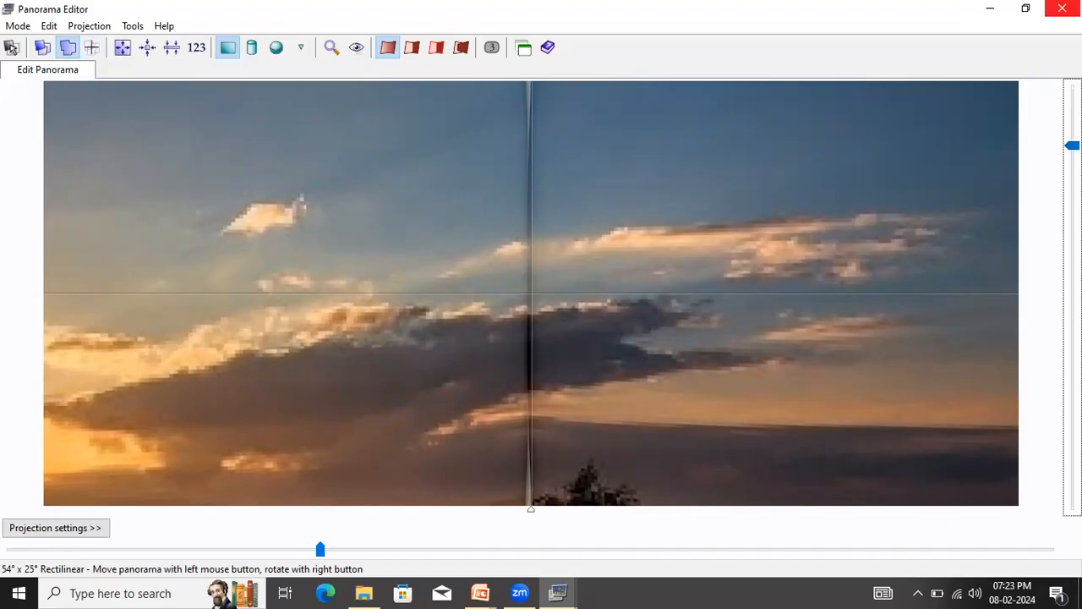
left_click(1062, 9)
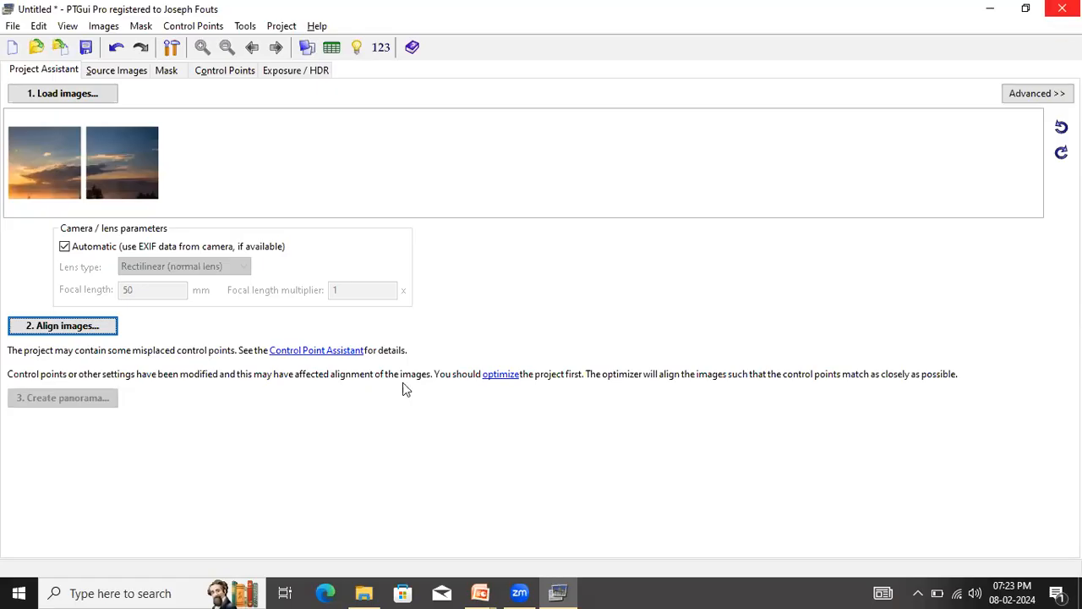
left_click(502, 377)
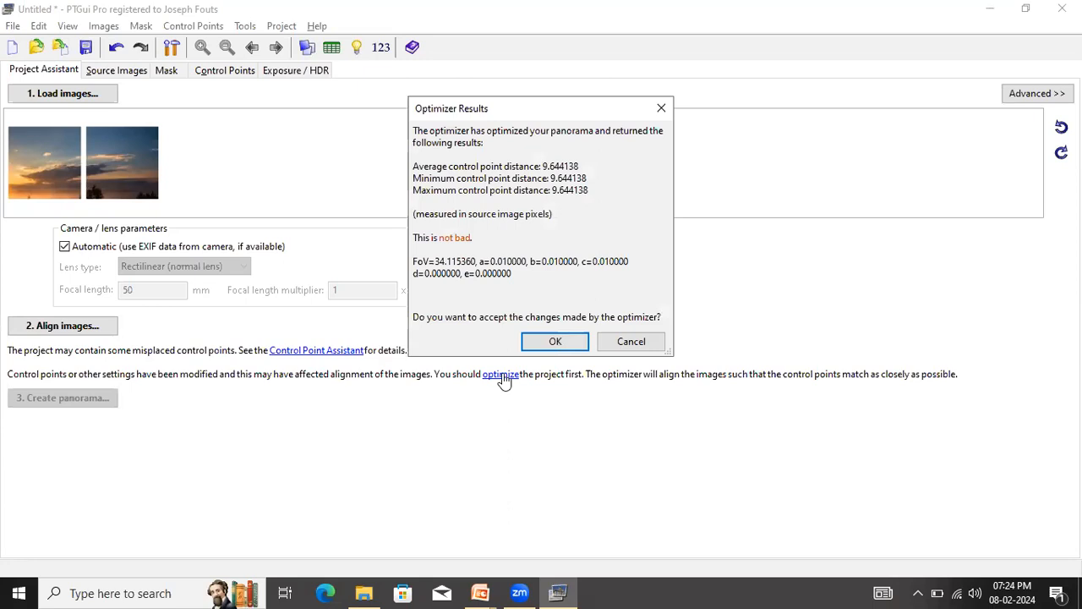
left_click(542, 342)
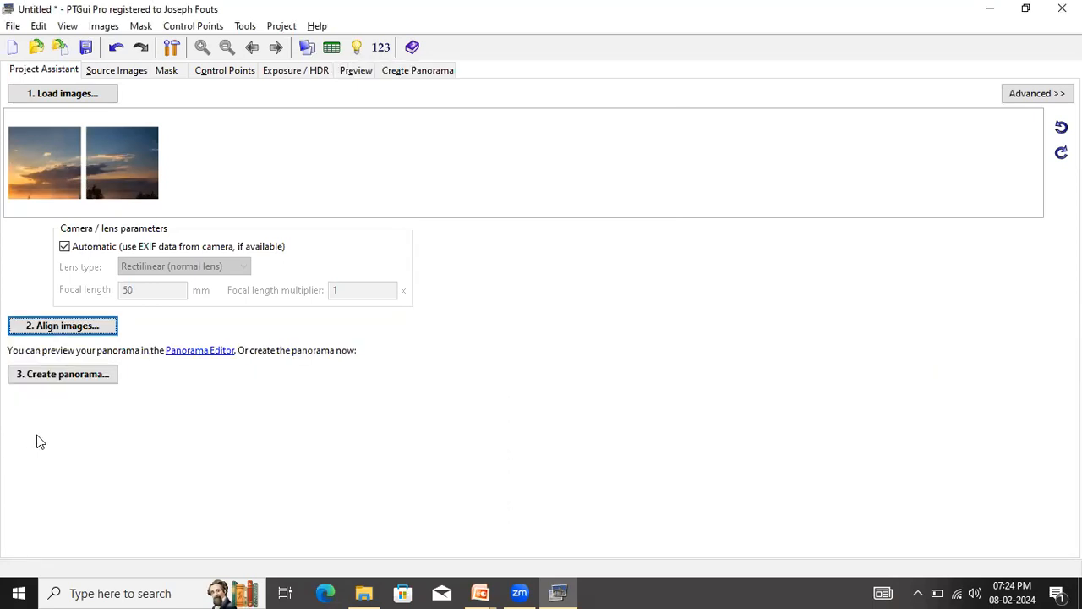
Create the panorama as a blended JPEG, keeping the default size, quality and output file
left_click(50, 377)
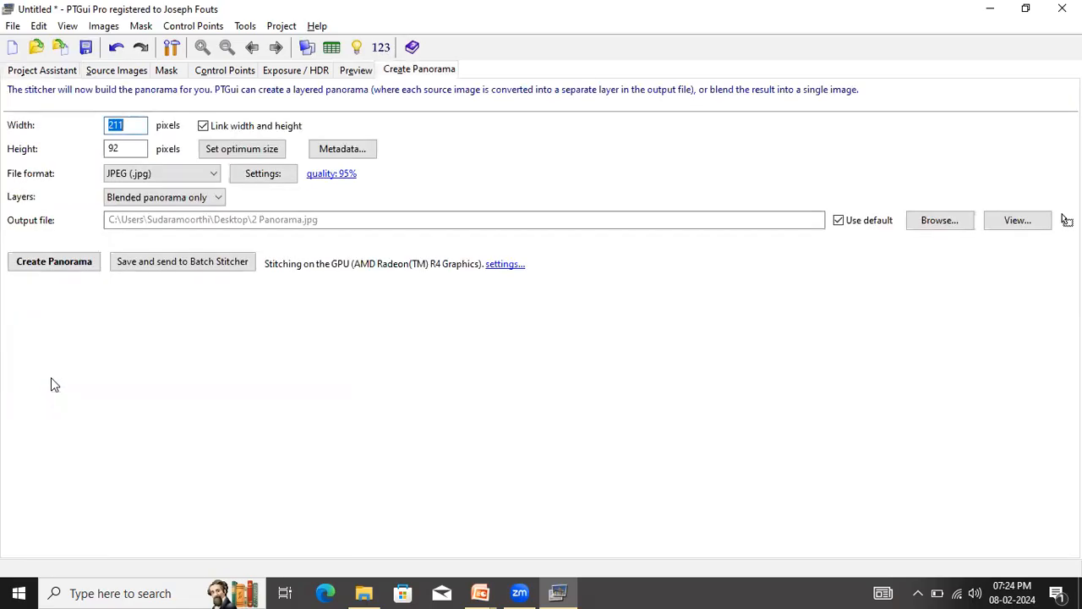
left_click(56, 262)
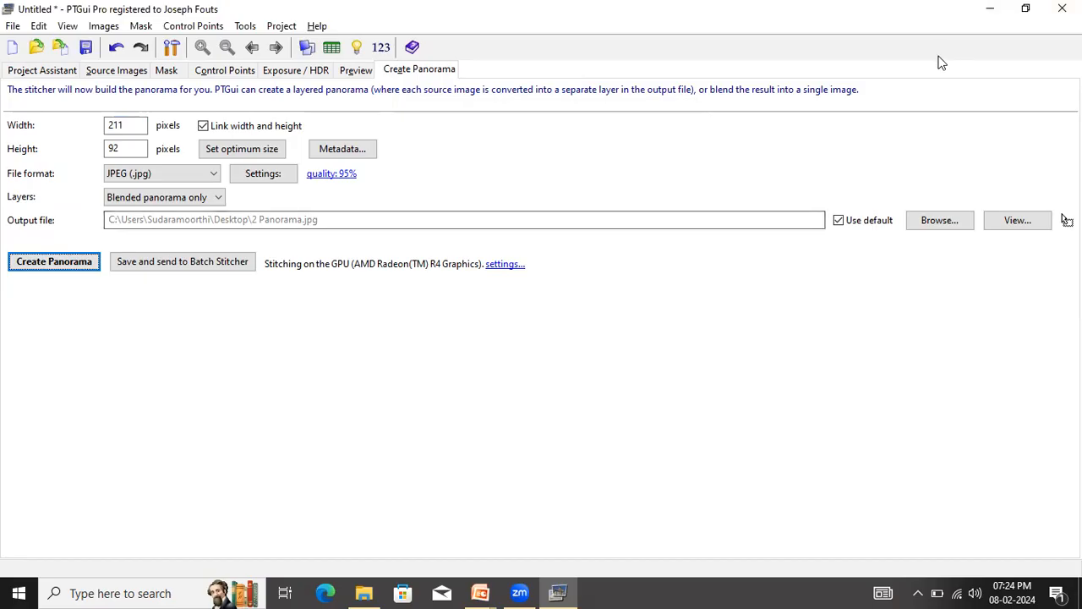
Minimize the open windows, end the slide show, and open the 2 Panorama image from the desktop
left_click(991, 15)
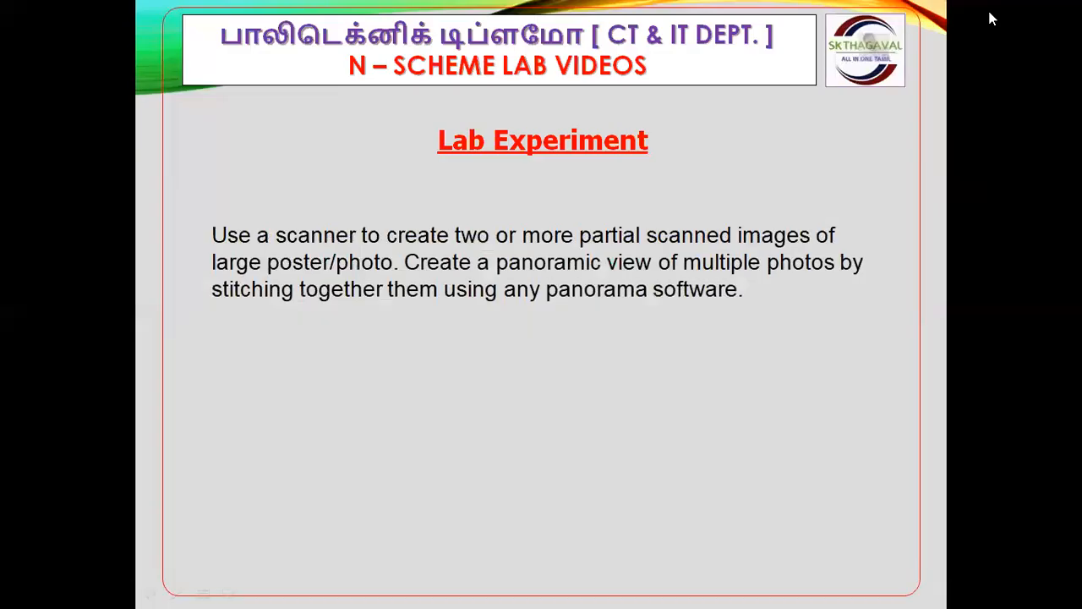
key("Escape")
left_click(984, 10)
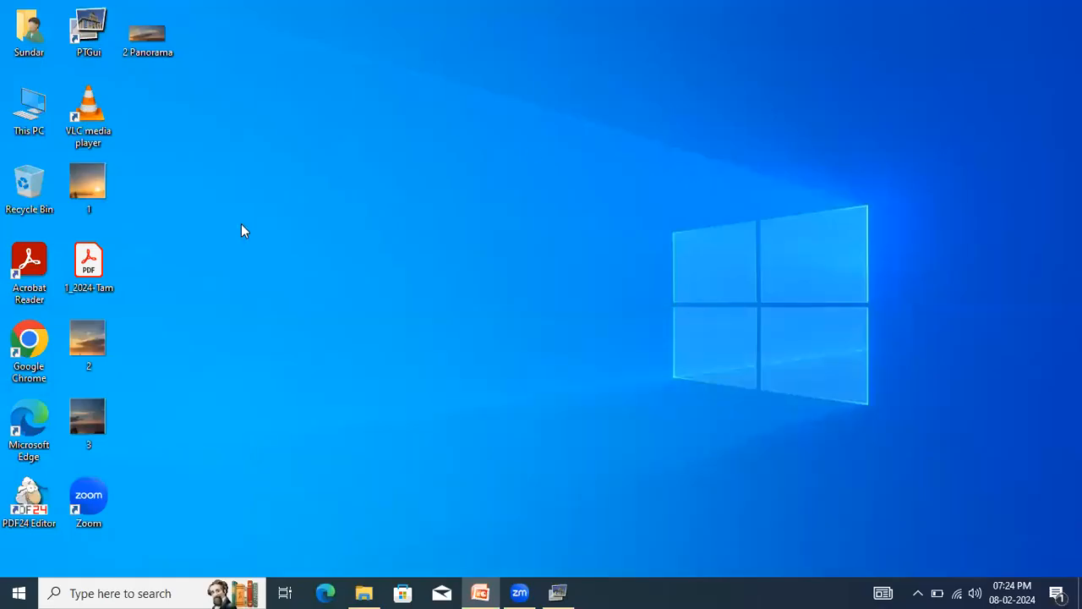
double_click(144, 38)
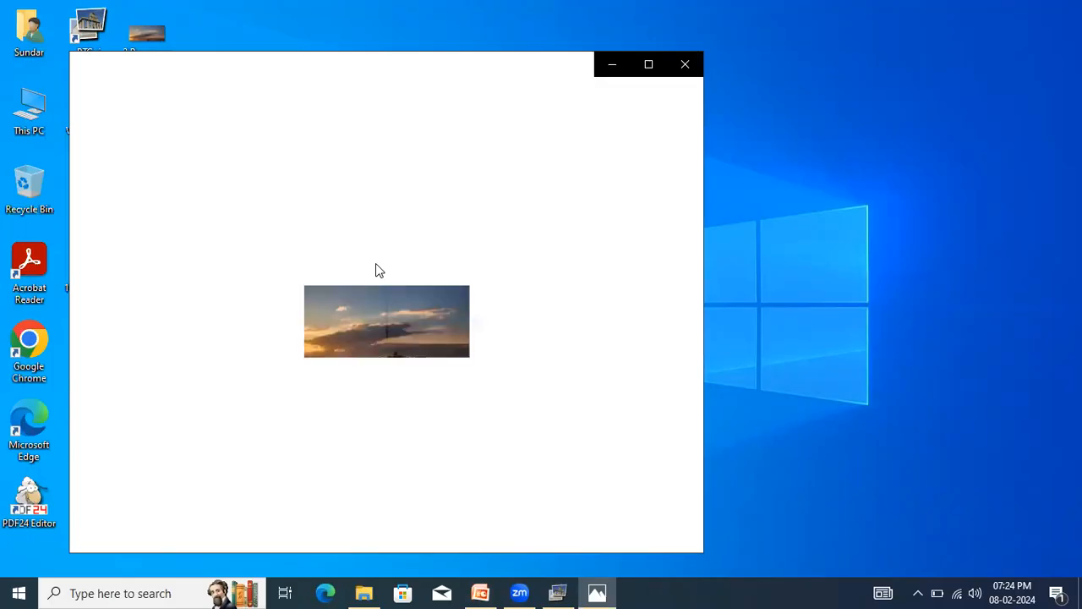
Zoom in on the stitched panorama in Photos to examine the seam between the two images, and close the viewer
left_click(305, 96)
left_click_drag(239, 135, 318, 155)
left_click_drag(331, 154, 331, 154)
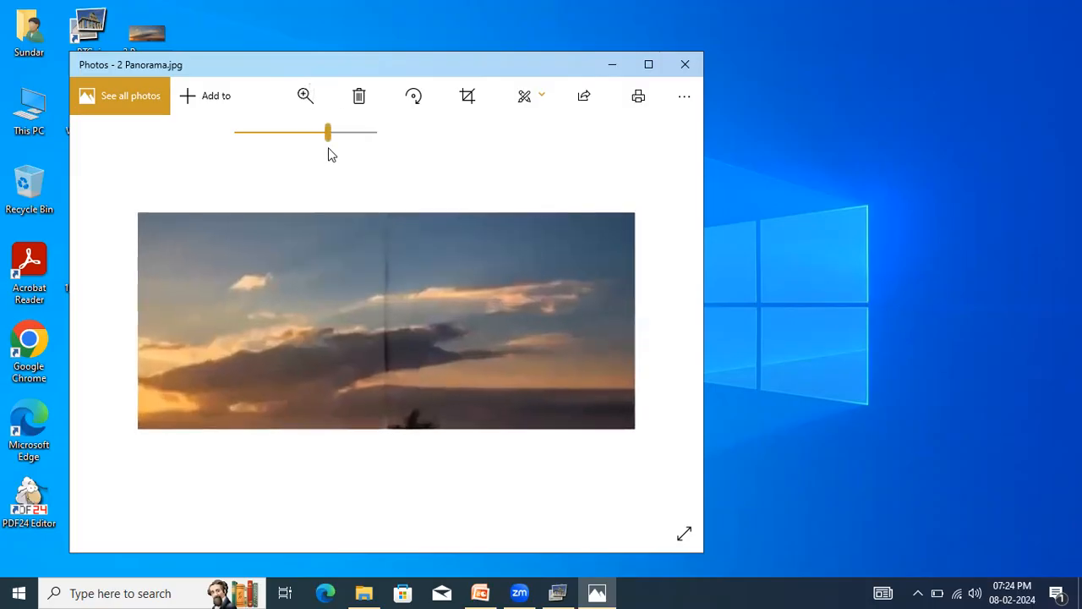
mouse_move(330, 138)
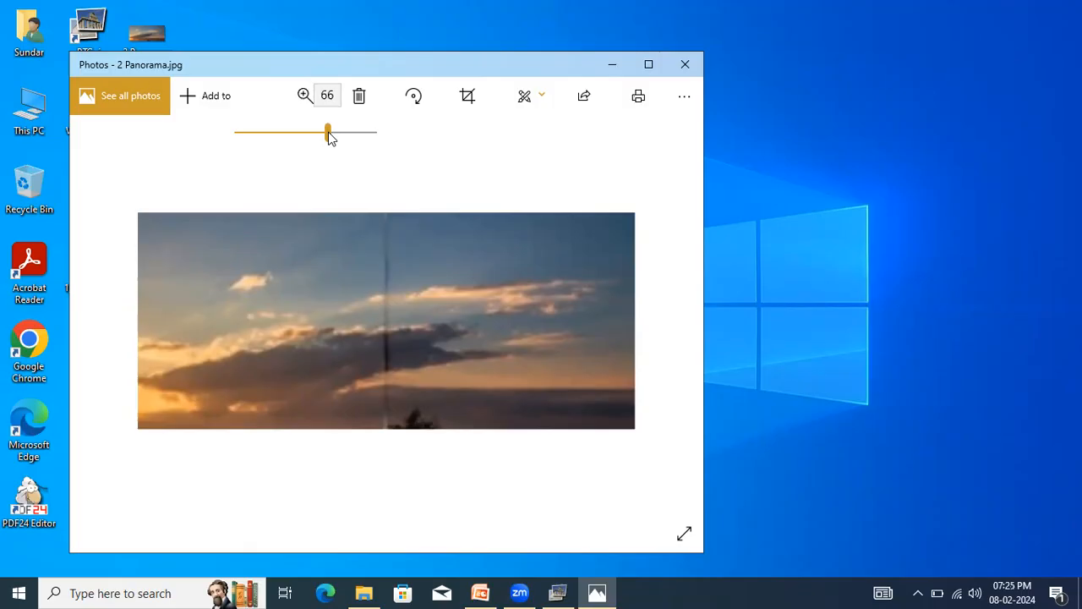
mouse_move(329, 136)
left_mouse_down()
mouse_move(318, 135)
mouse_move(332, 139)
left_mouse_up()
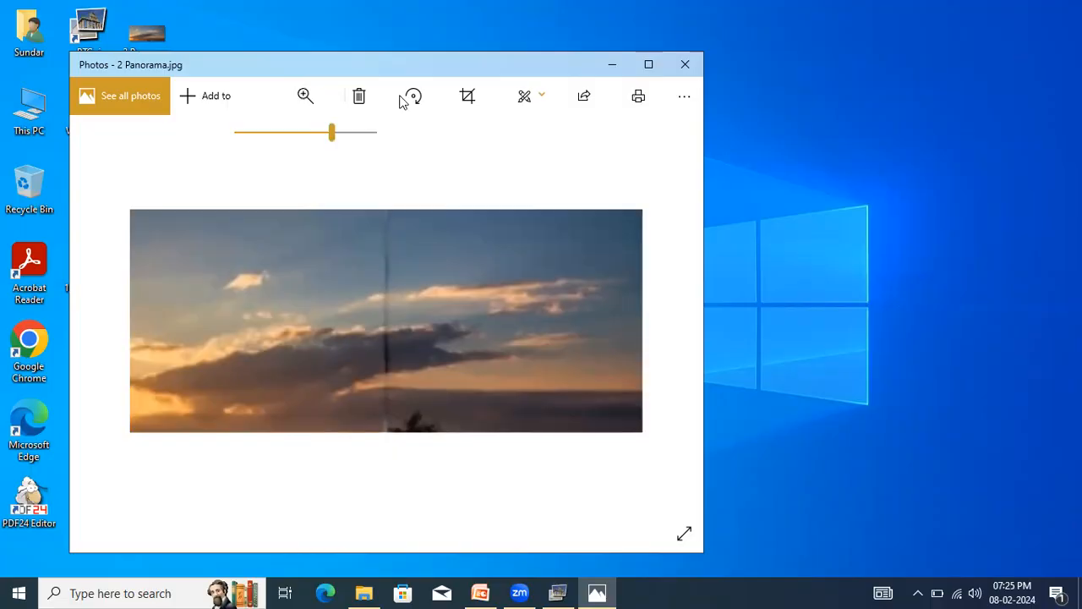
left_click(682, 67)
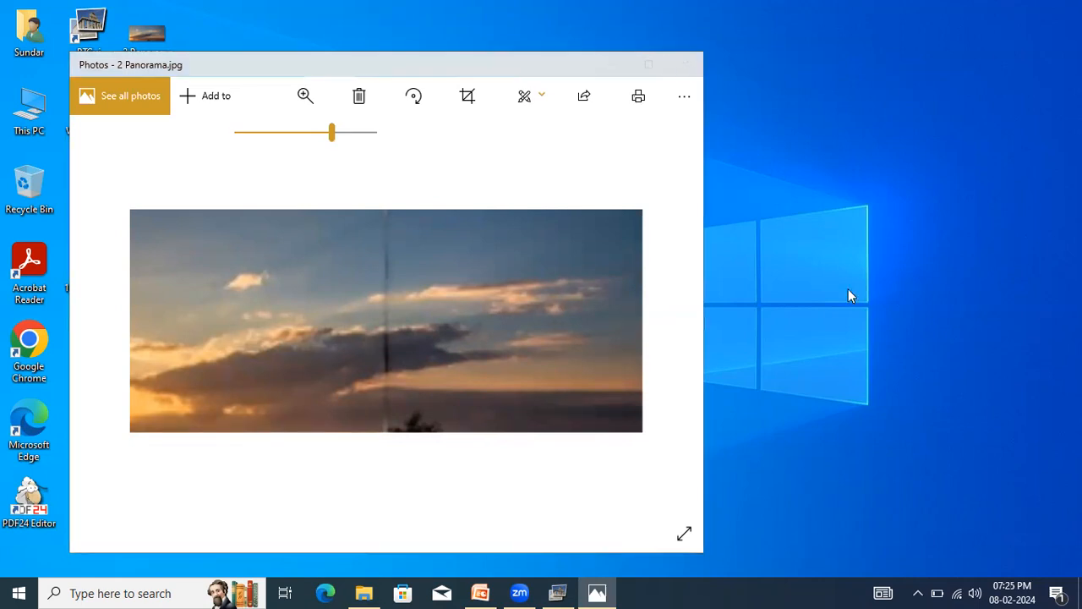